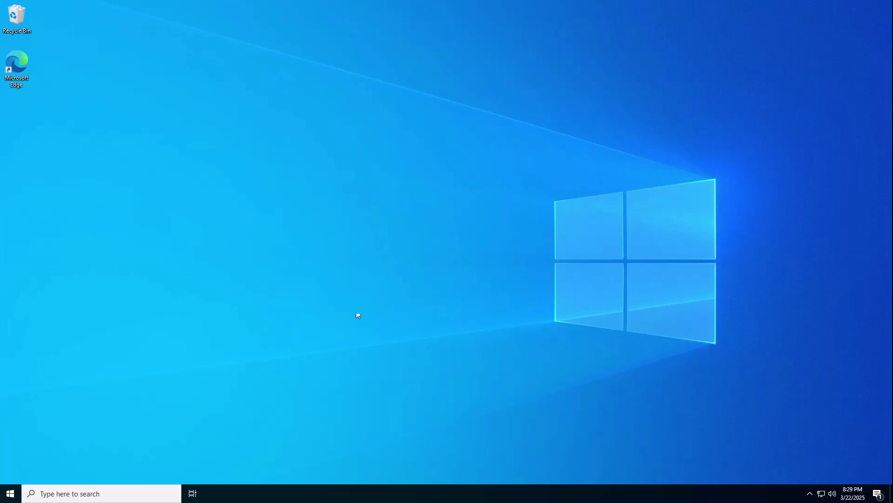
# Open the About page from the Start right-click menu, highlight the Windows 10 IoT Enterprise LTSC edition, then minimize Settings
pyautogui.rightClick(12, 499)
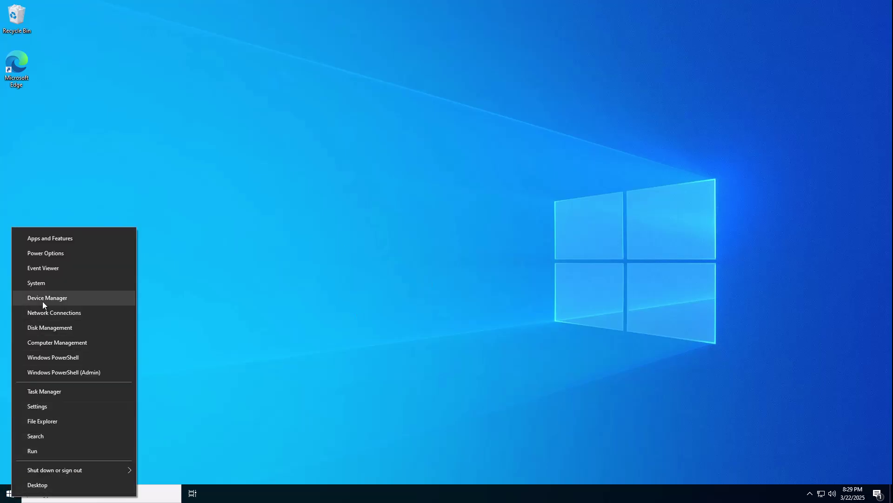
pyautogui.click(40, 284)
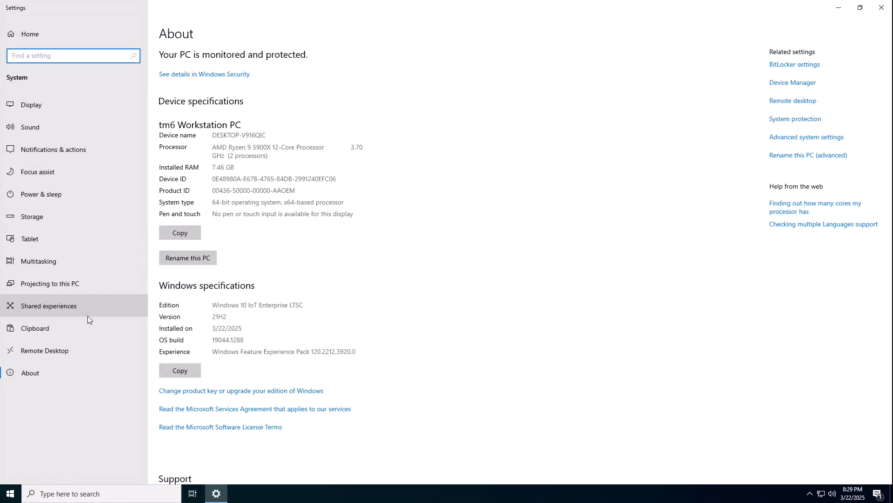
pyautogui.click(215, 305)
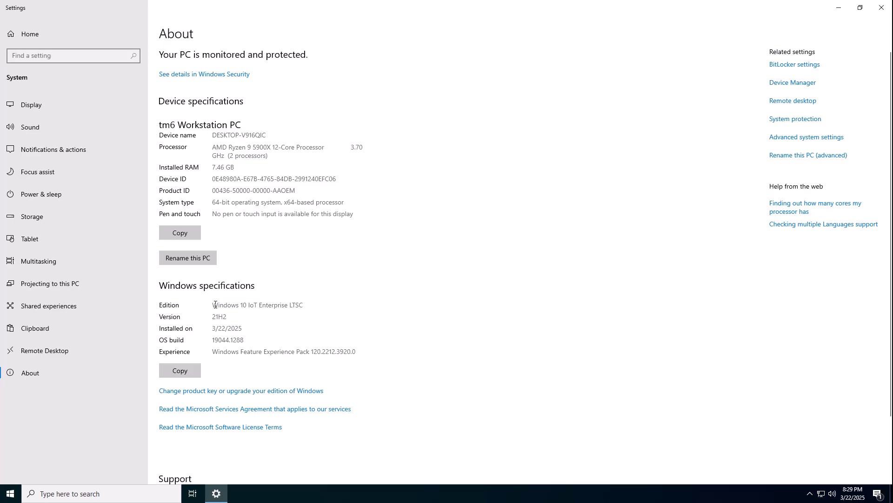
pyautogui.moveTo(285, 307); pyautogui.dragTo(324, 306)
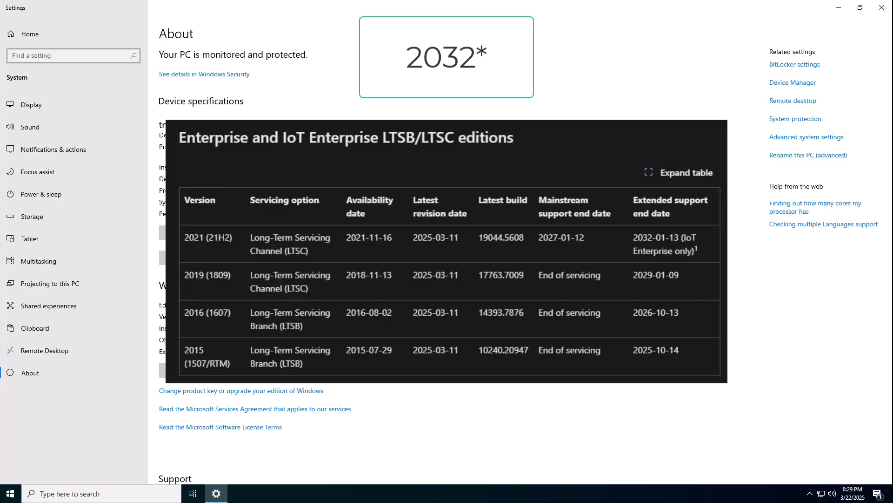
pyautogui.click(834, 8)
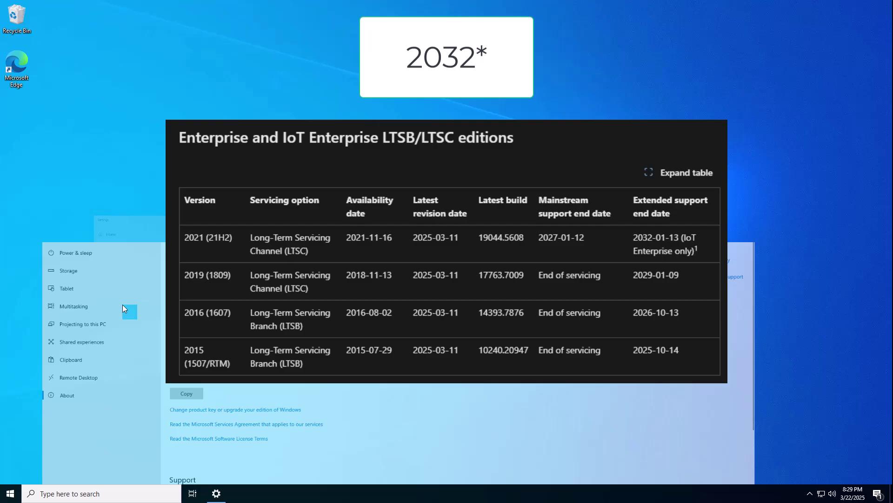
# Expand the Windows Accessories, Administrative Tools and Ease of Access folders in the Start menu
pyautogui.click(11, 494)
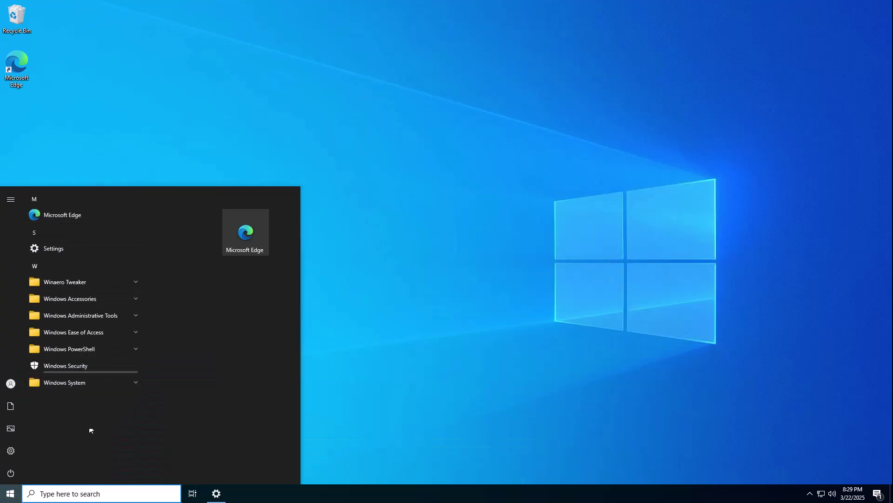
pyautogui.click(92, 298)
pyautogui.scroll(-3, 71, 350)
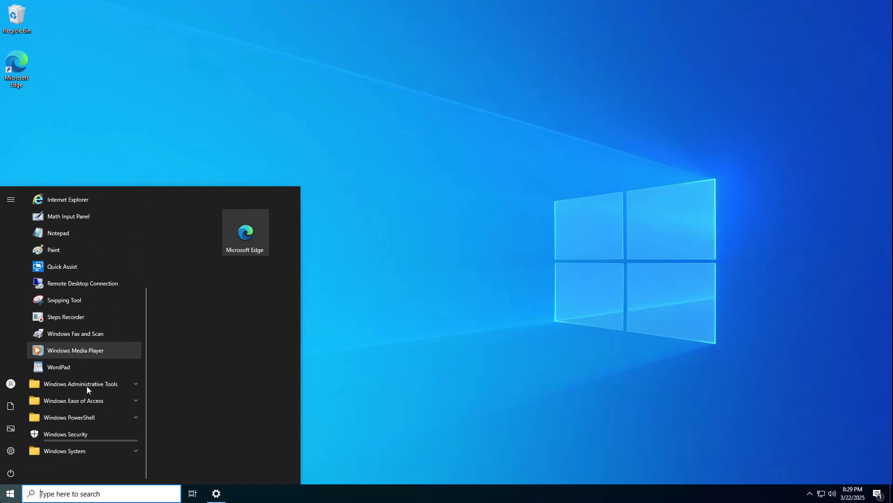
pyautogui.click(77, 383)
pyautogui.scroll(-5, 75, 410)
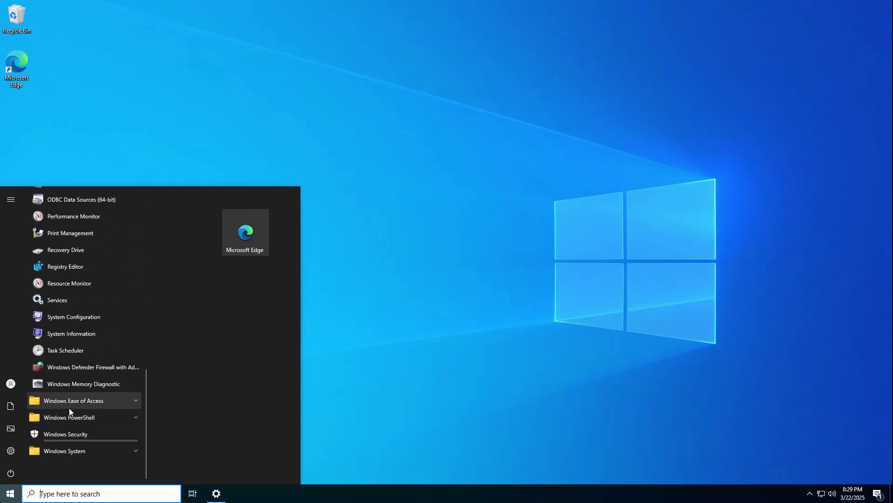
pyautogui.click(69, 407)
pyautogui.scroll(-1, 69, 407)
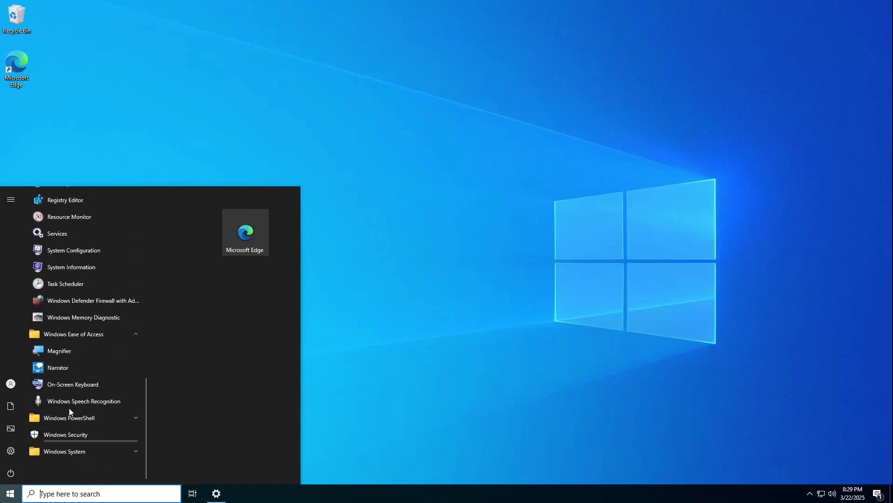
# Search Windows for 'store', then return to the Start menu app list
pyautogui.click(135, 491)
pyautogui.write('store')
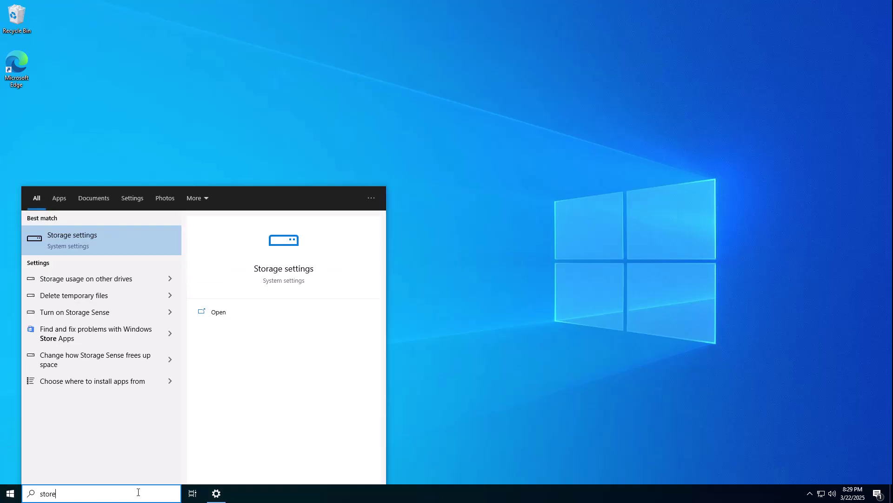
pyautogui.press('super')
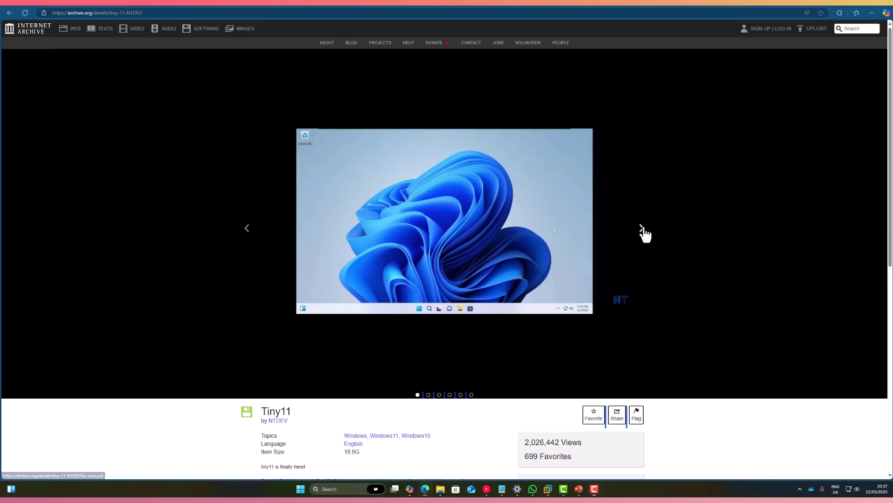
# Advance the Tiny11 screenshot gallery and list the ISO image download files
pyautogui.click(641, 229)
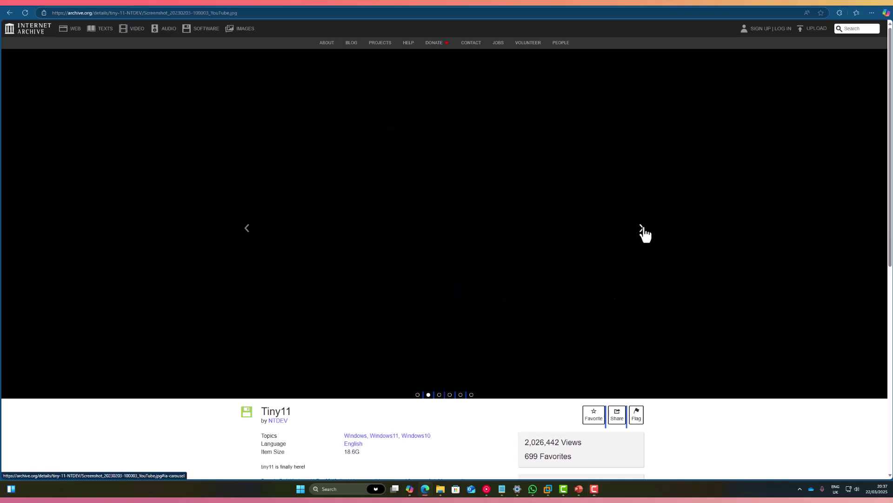
pyautogui.scroll(-1, 642, 236)
pyautogui.scroll(-4, 641, 238)
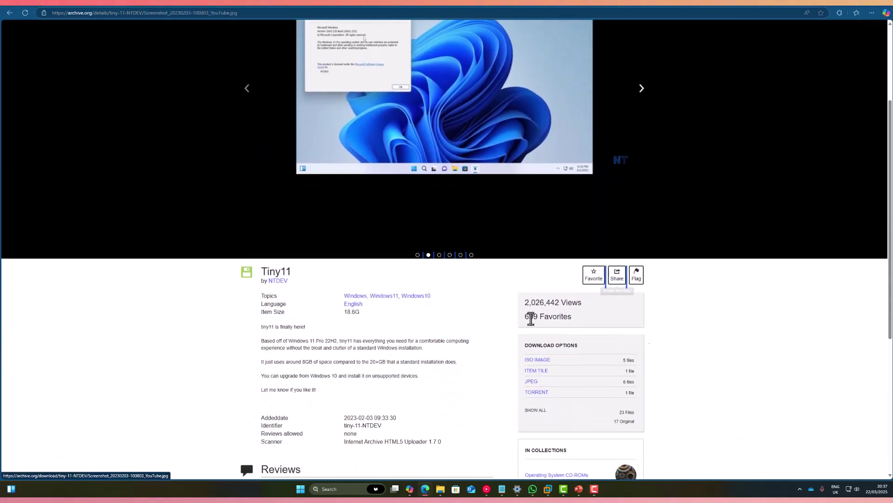
pyautogui.click(536, 255)
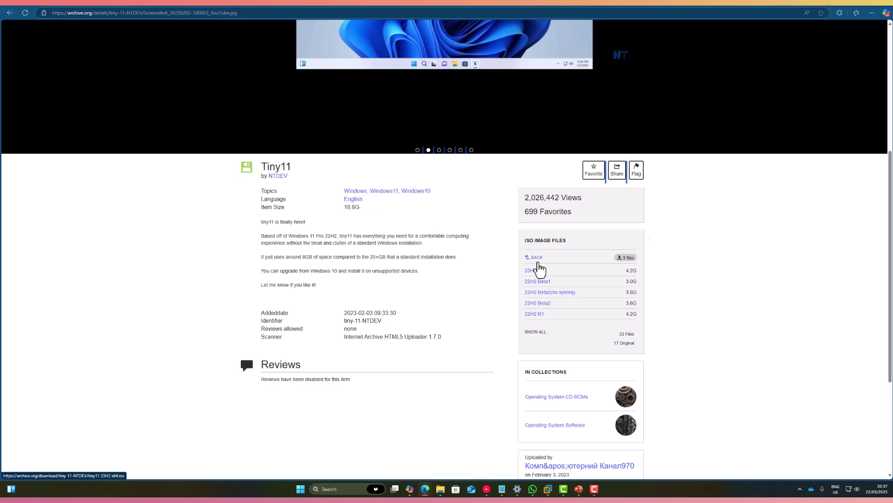
# Highlight the Tiny11 title and the description sentences about ~8GB usage and upgrading from Windows 10
pyautogui.scroll(-2, 510, 300)
pyautogui.scroll(-1, 506, 293)
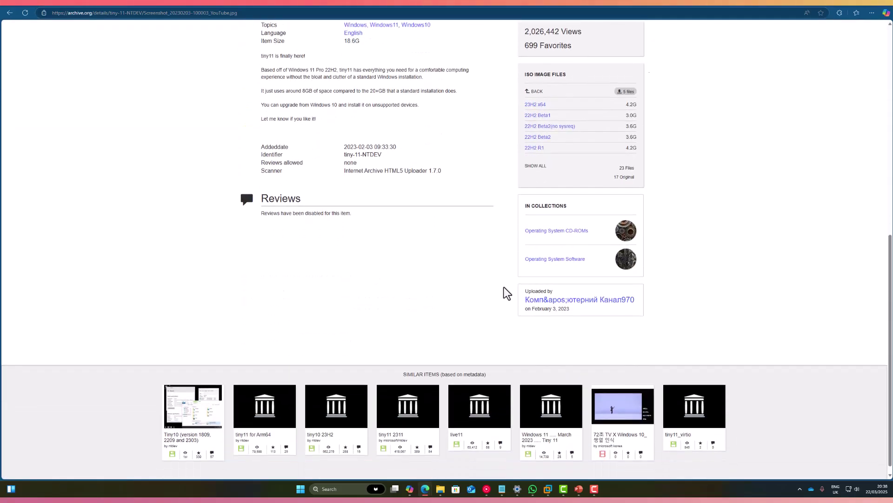
pyautogui.scroll(4, 493, 292)
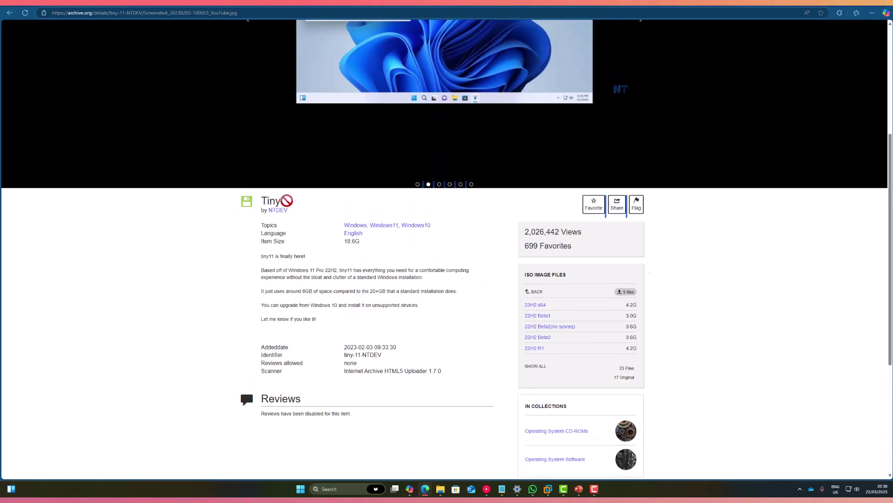
pyautogui.doubleClick(288, 202)
pyautogui.click(285, 293)
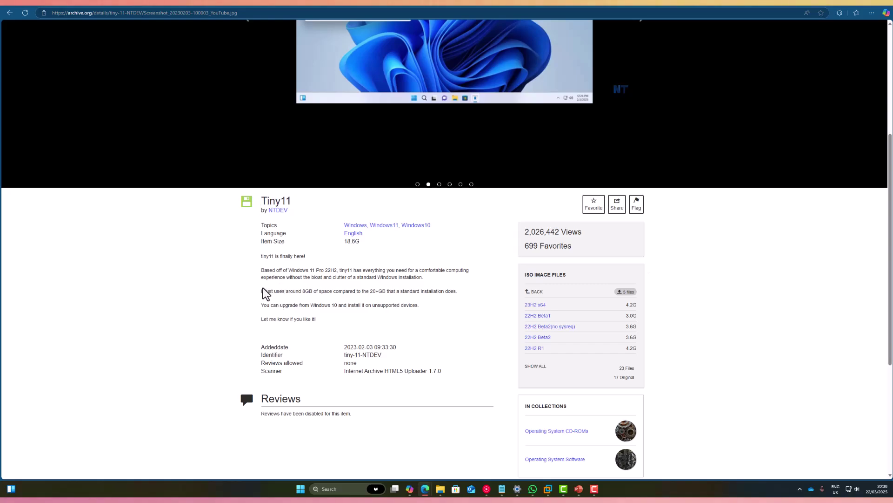
pyautogui.moveTo(262, 292); pyautogui.dragTo(313, 292)
pyautogui.click(348, 302)
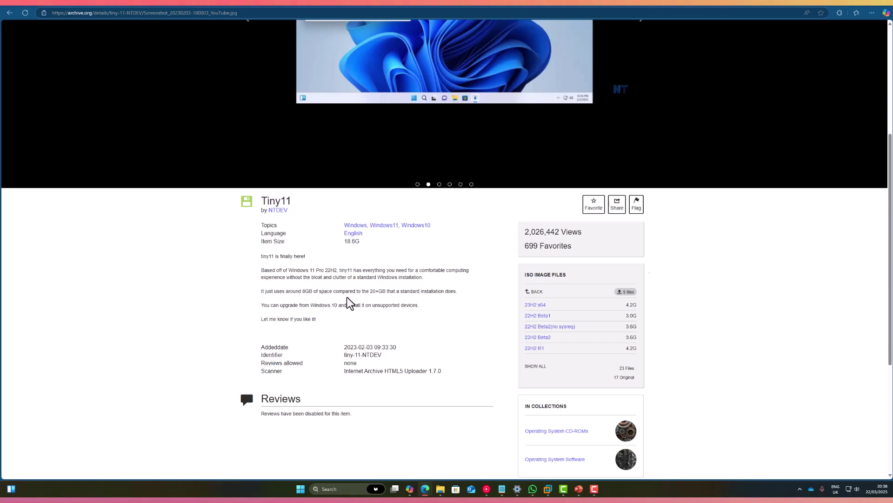
pyautogui.moveTo(263, 305); pyautogui.dragTo(418, 304)
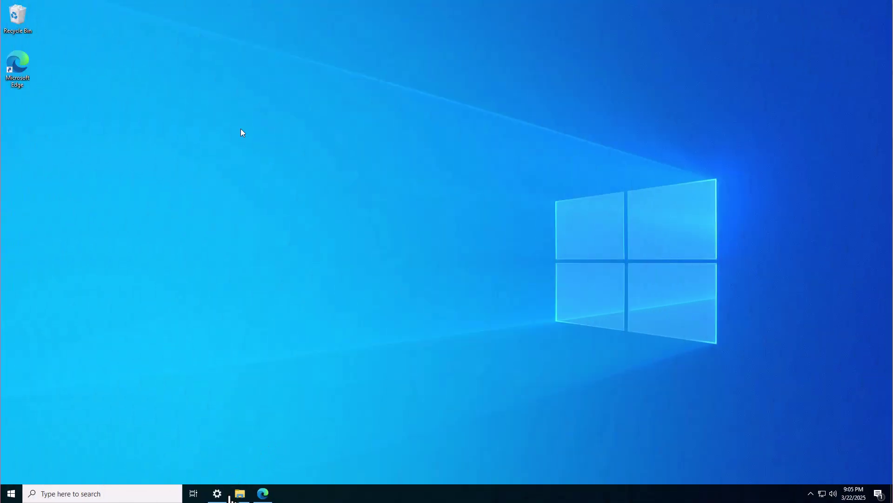
# Set aside the This PC window and open the official rufus.ie site from Edge's search results
pyautogui.click(237, 495)
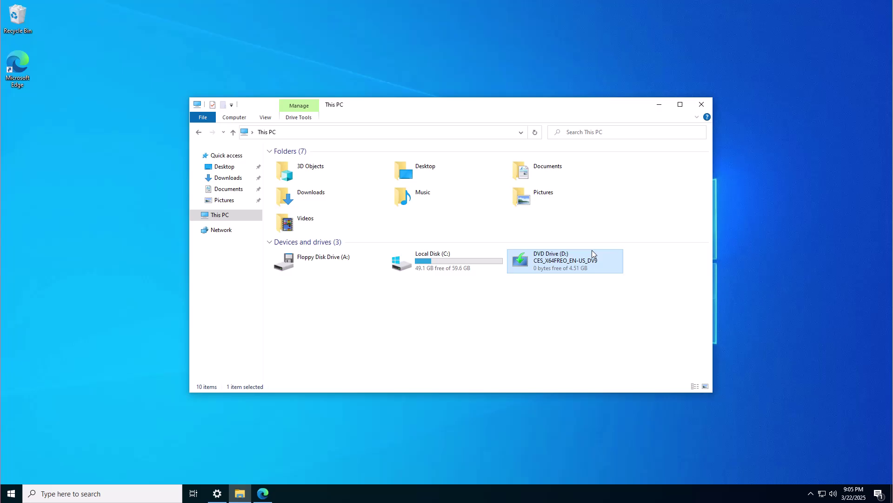
pyautogui.click(661, 105)
pyautogui.click(264, 497)
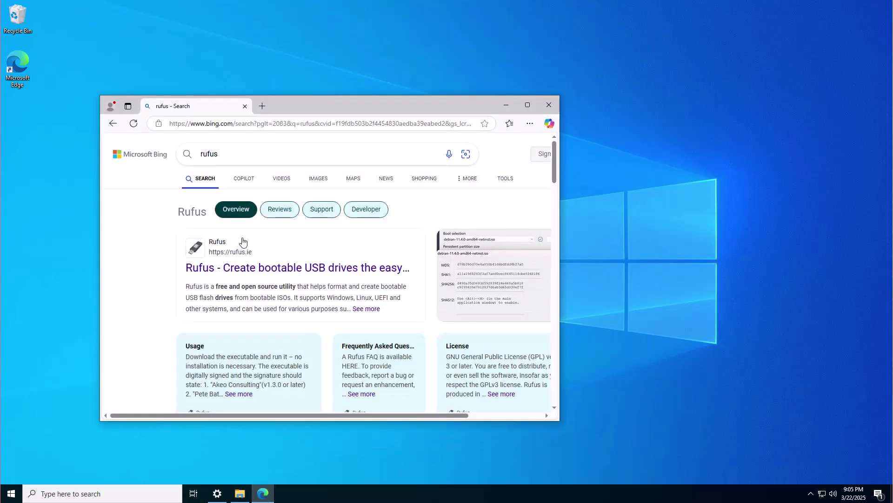
pyautogui.click(266, 271)
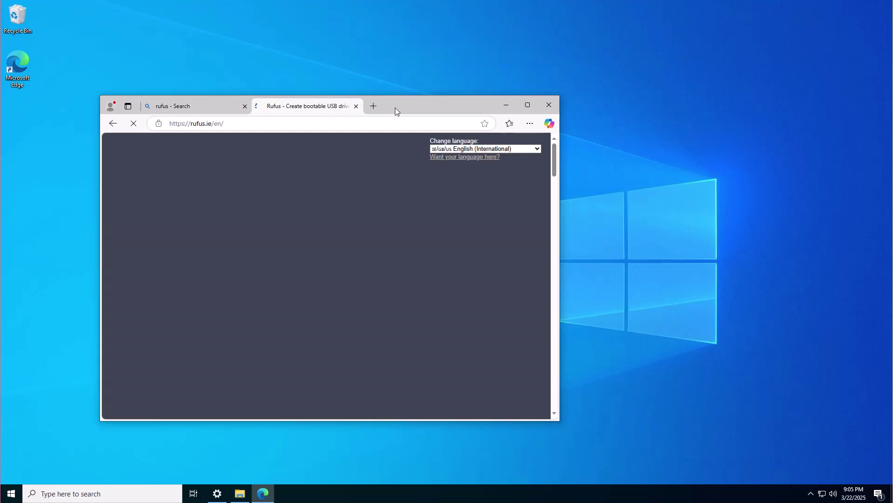
# Maximize Edge, run the downloaded rufus-4.6.exe and approve its UAC prompt
pyautogui.doubleClick(395, 108)
pyautogui.scroll(-5, 405, 188)
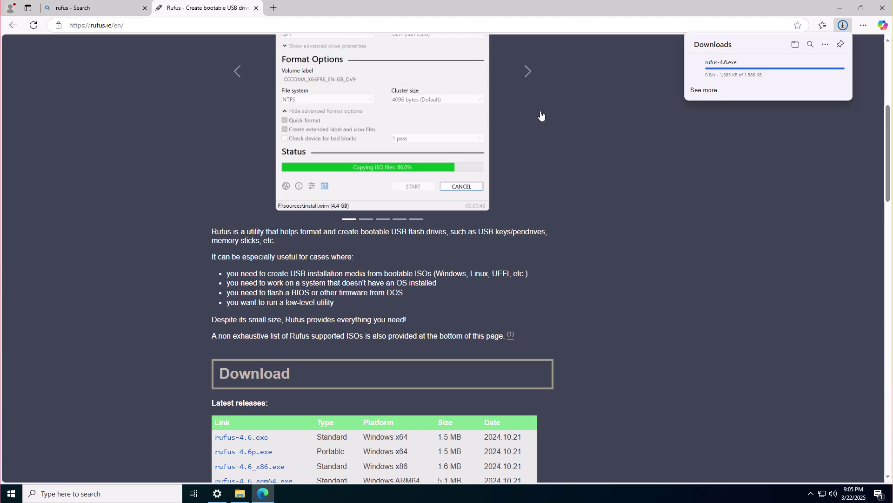
pyautogui.click(742, 67)
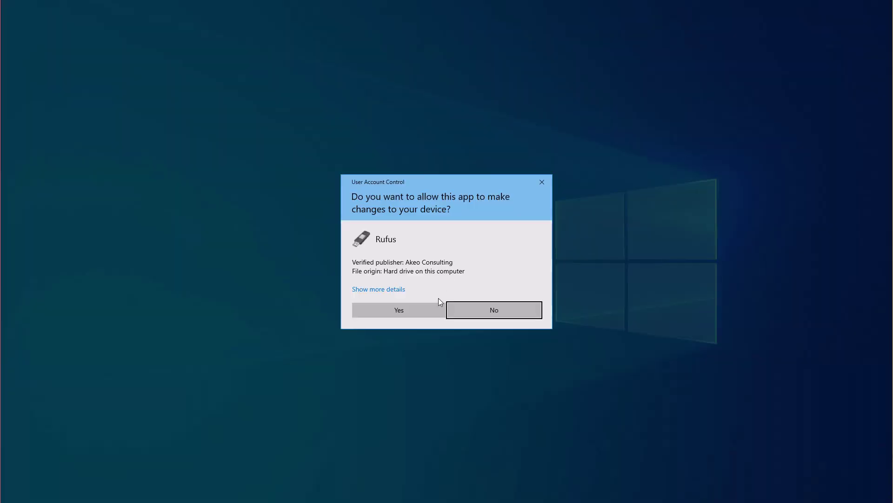
pyautogui.click(423, 303)
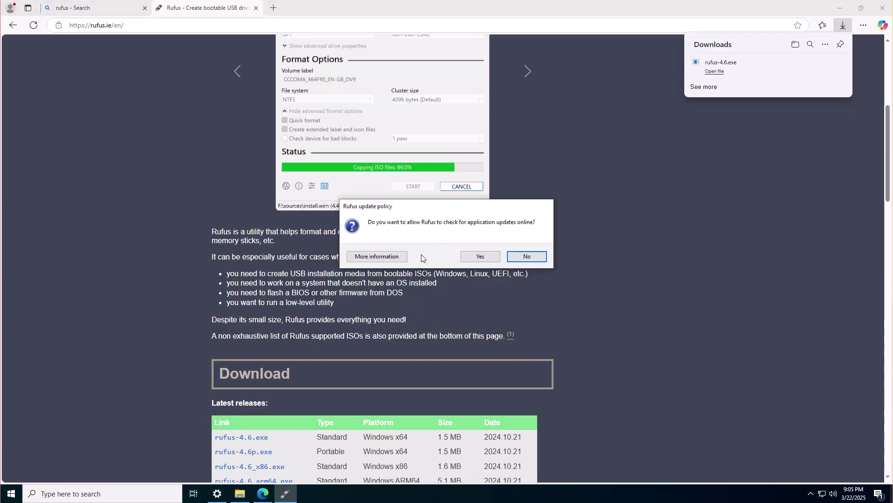
# Decline Rufus update checks, browse DVD Drive (D:) for an image, and cancel without choosing one
pyautogui.click(526, 259)
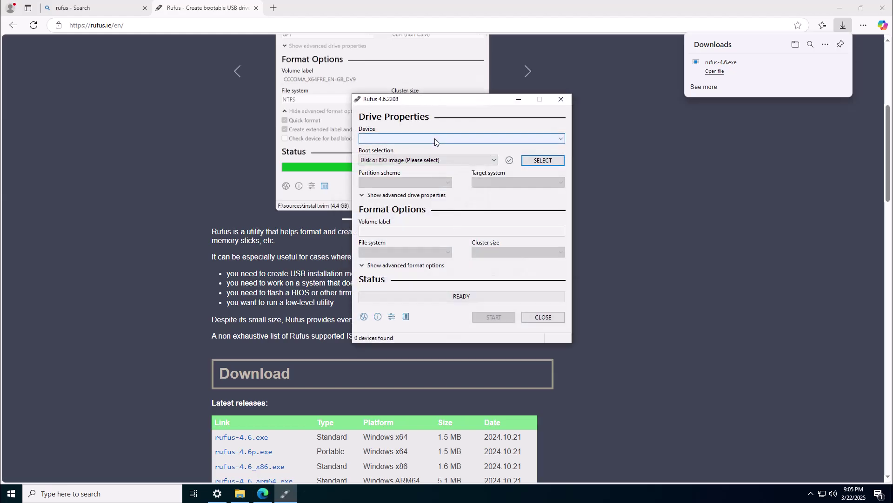
pyautogui.click(552, 162)
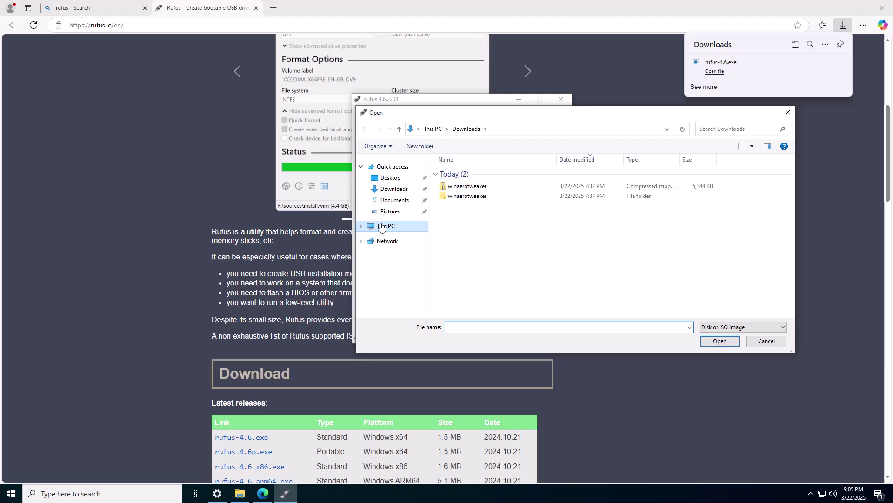
pyautogui.click(382, 227)
pyautogui.click(720, 345)
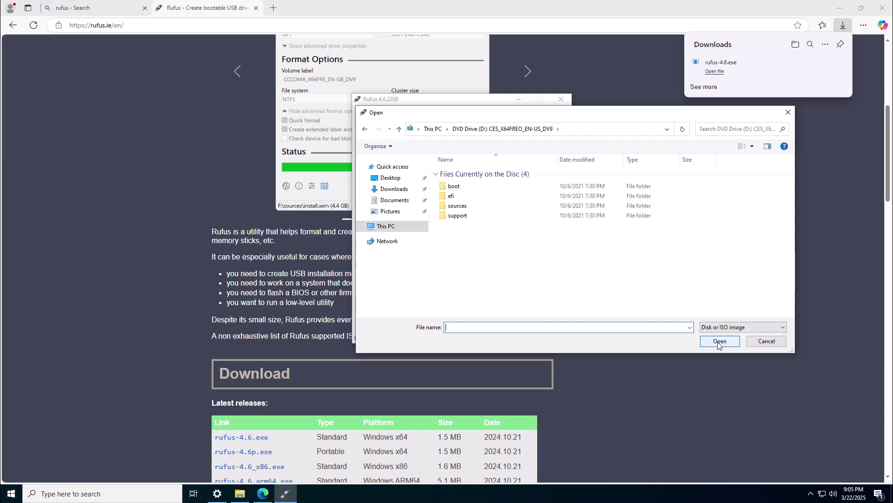
pyautogui.click(765, 341)
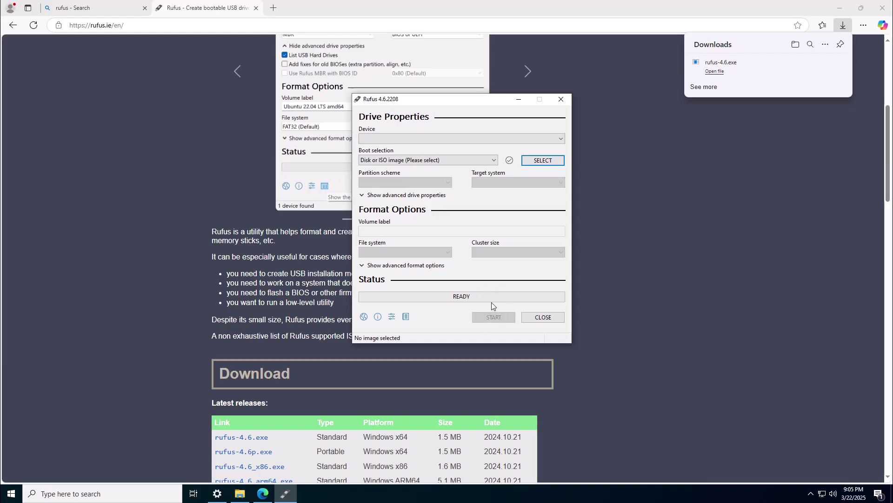